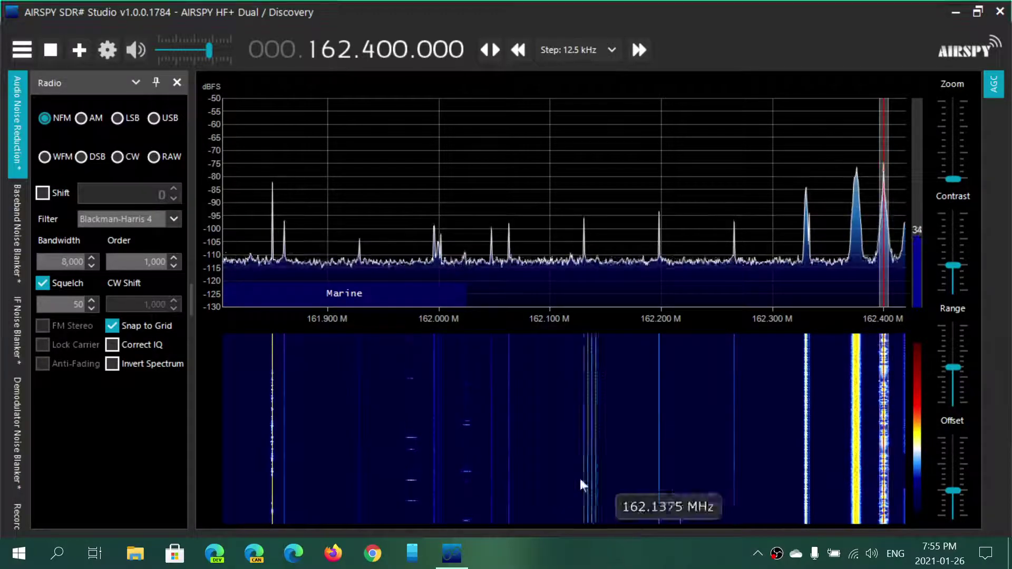
Step: Set the receiver gain slider to 41 dB while staying on 162.400 MHz
left_click(197, 54)
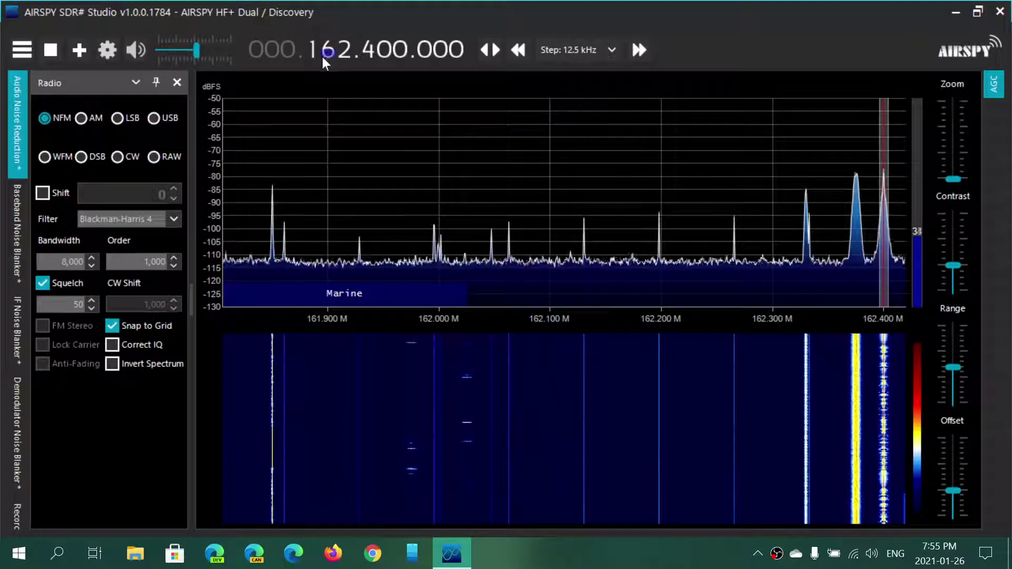
Step: Retune from 162.400 MHz to 147.010 MHz in the 2m Ham Band
scroll(330, 57, "down", 1)
scroll(329, 58, "down", 1)
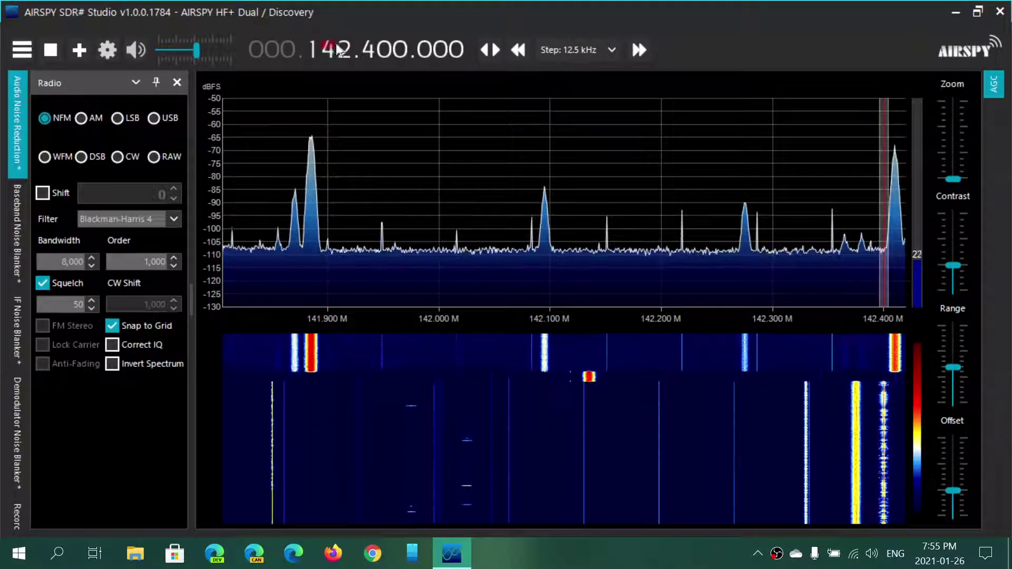
scroll(345, 51, "up", 1)
scroll(344, 51, "up", 1)
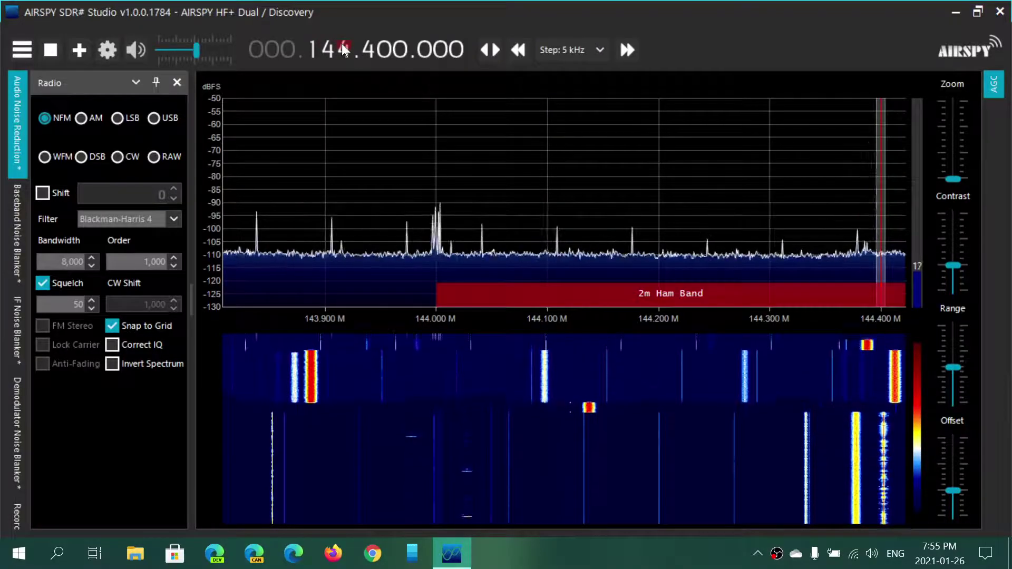
scroll(344, 50, "up", 1)
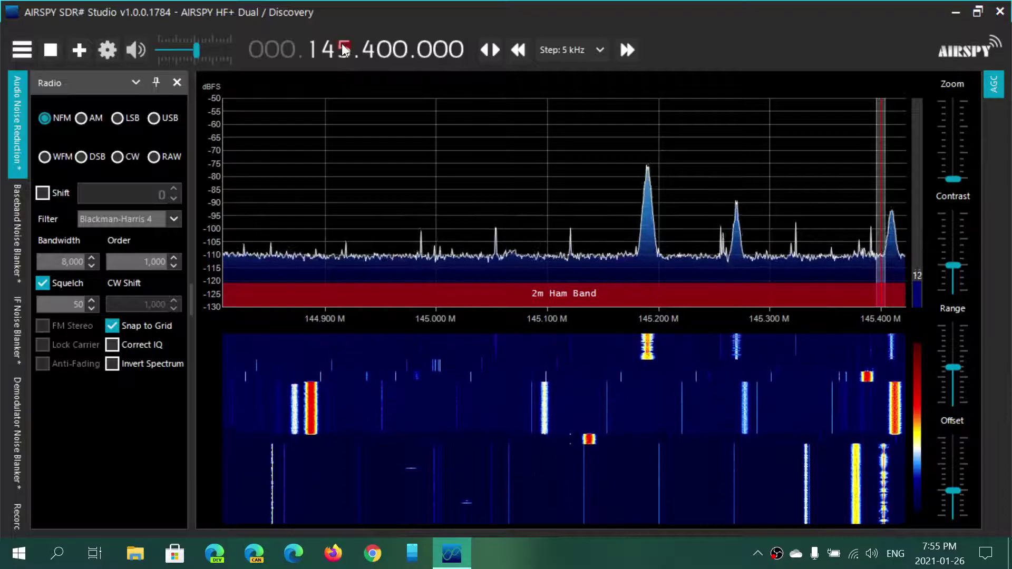
scroll(344, 51, "up", 1)
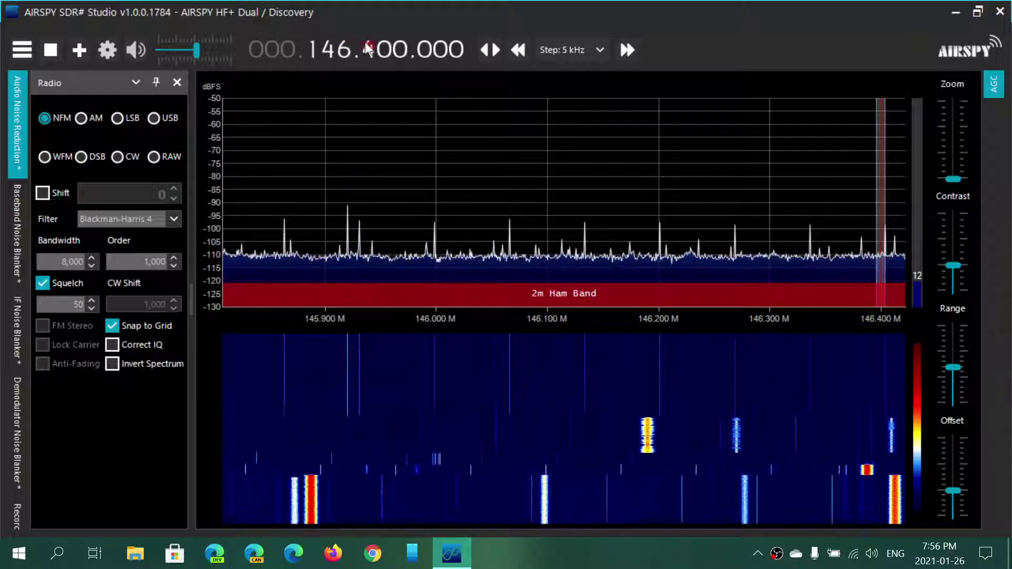
scroll(366, 46, "up", 3)
scroll(367, 48, "up", 3)
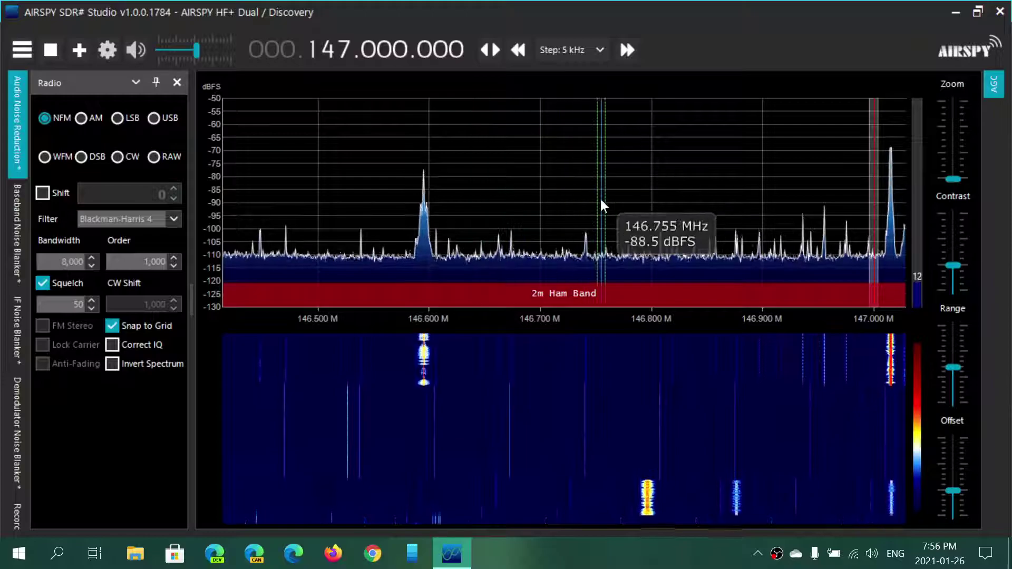
left_click(887, 375)
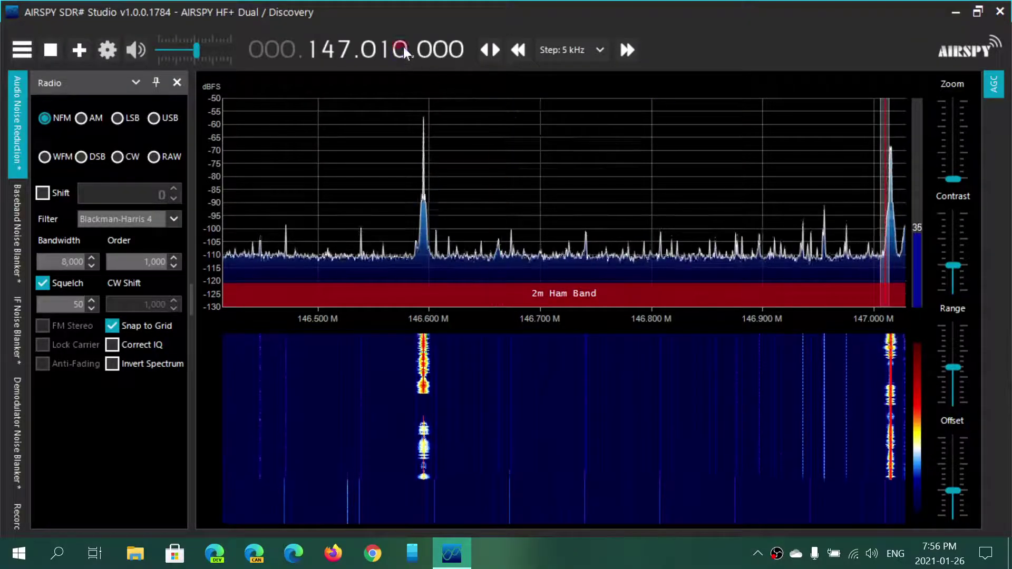
Step: Fine-tune to 147.015 MHz and settle the gain at 46 dB
scroll(404, 47, "up", 4)
scroll(404, 47, "up", 1)
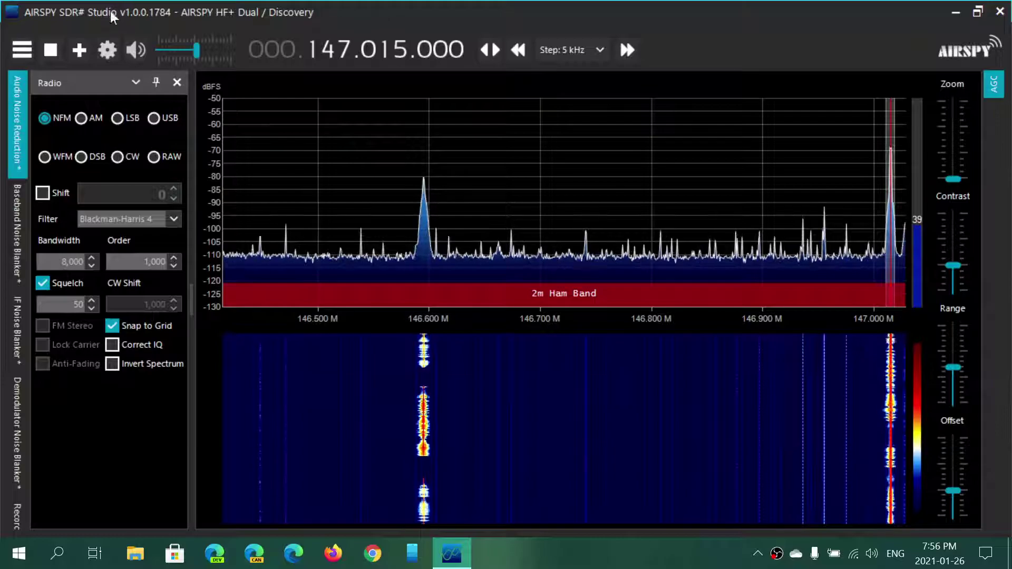
left_click(216, 56)
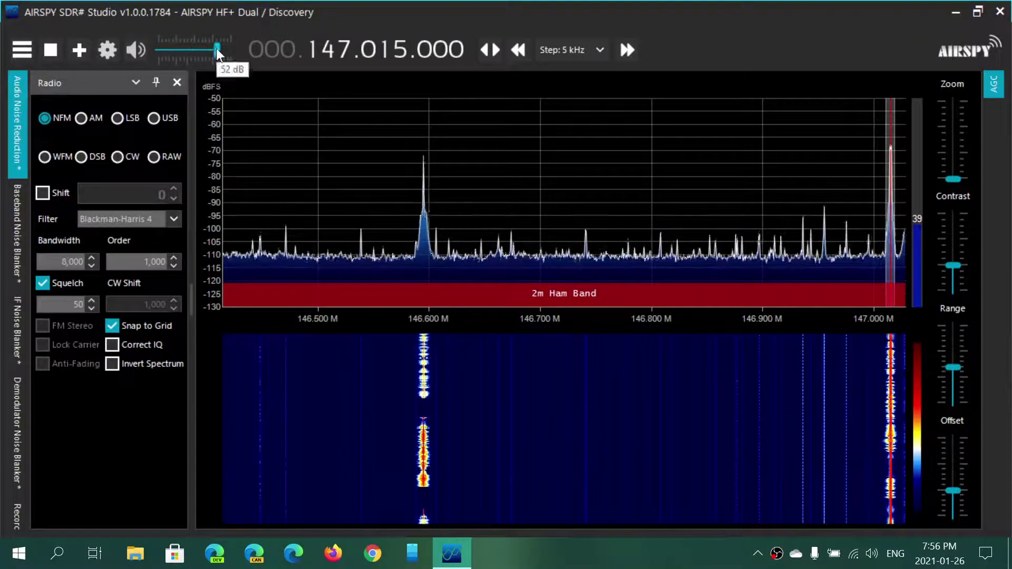
left_click_drag(217, 53, 195, 54)
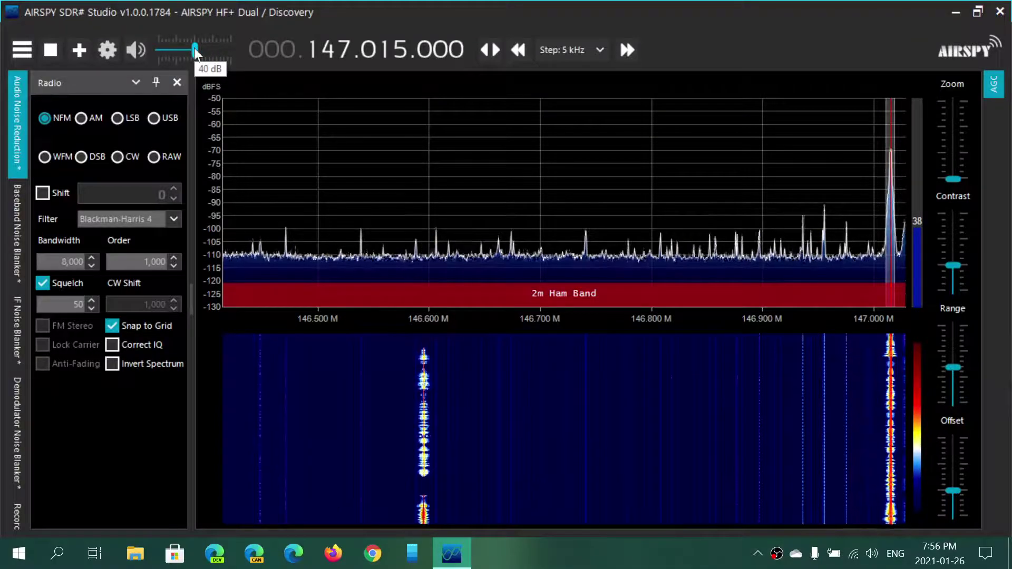
Step: Step down in 10 MHz jumps to 119.900 MHz AM, then raise gain to 50 dB
left_click(325, 54)
left_click(326, 53)
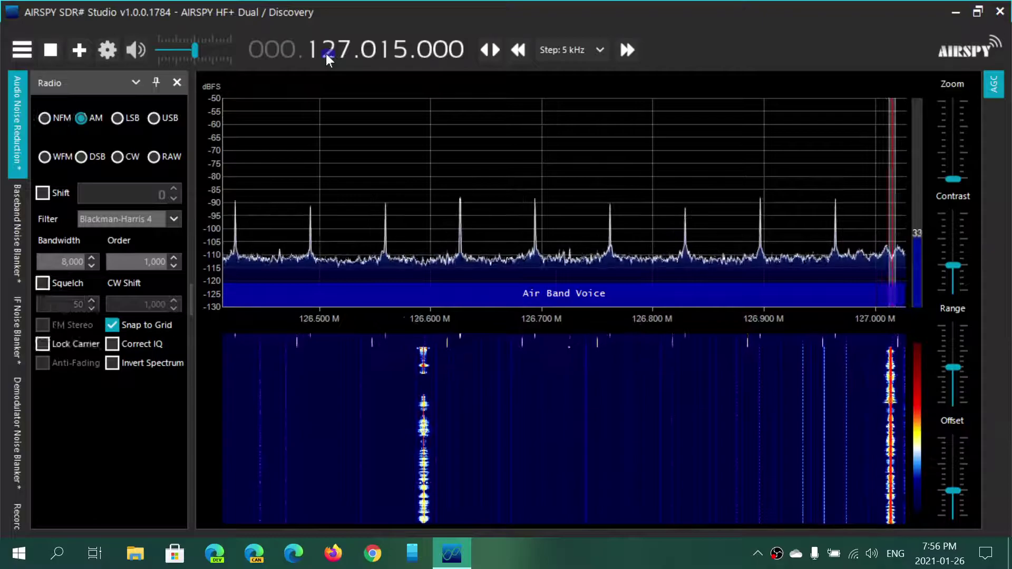
left_click(326, 54)
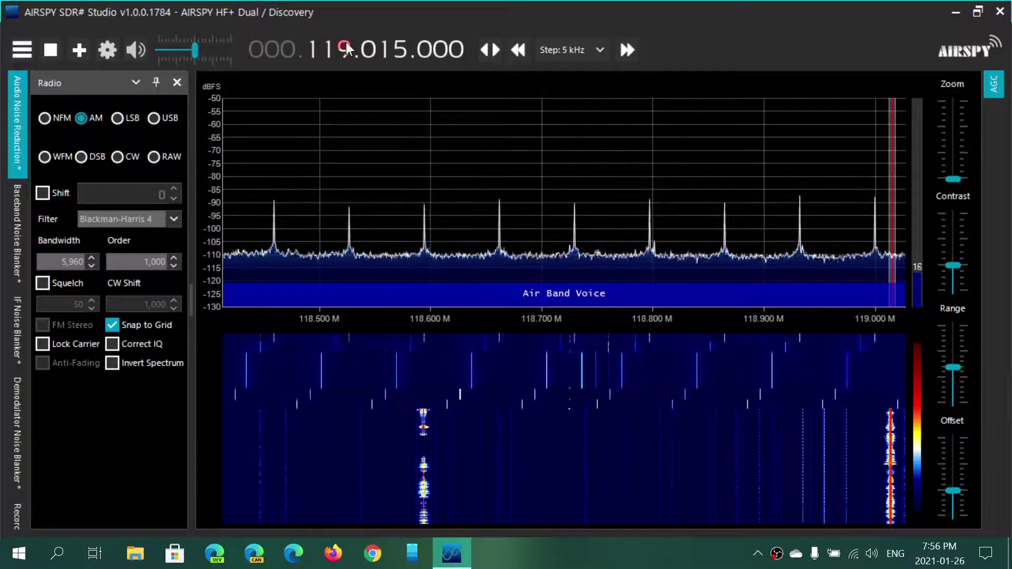
left_click(347, 44)
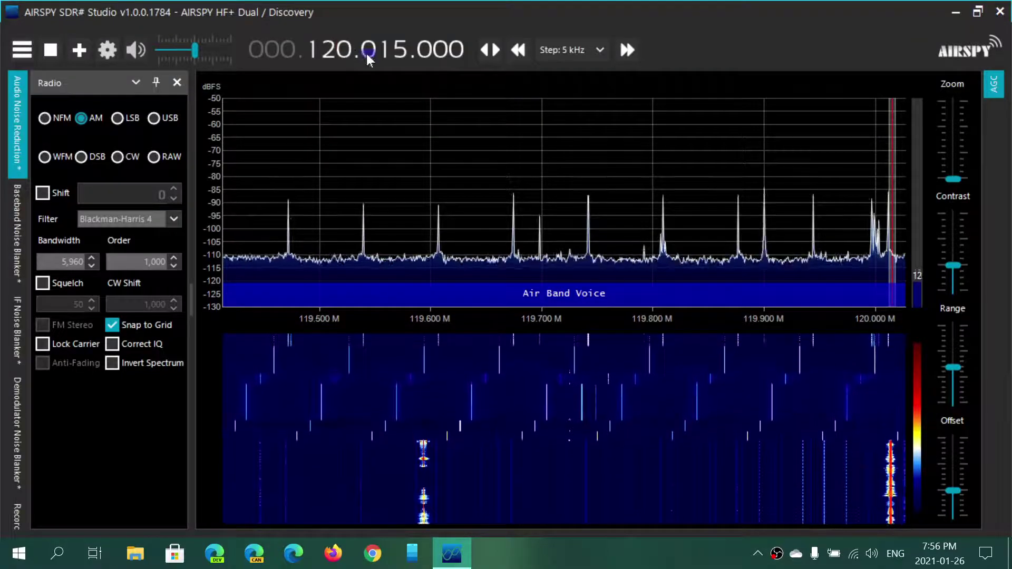
left_click(366, 53)
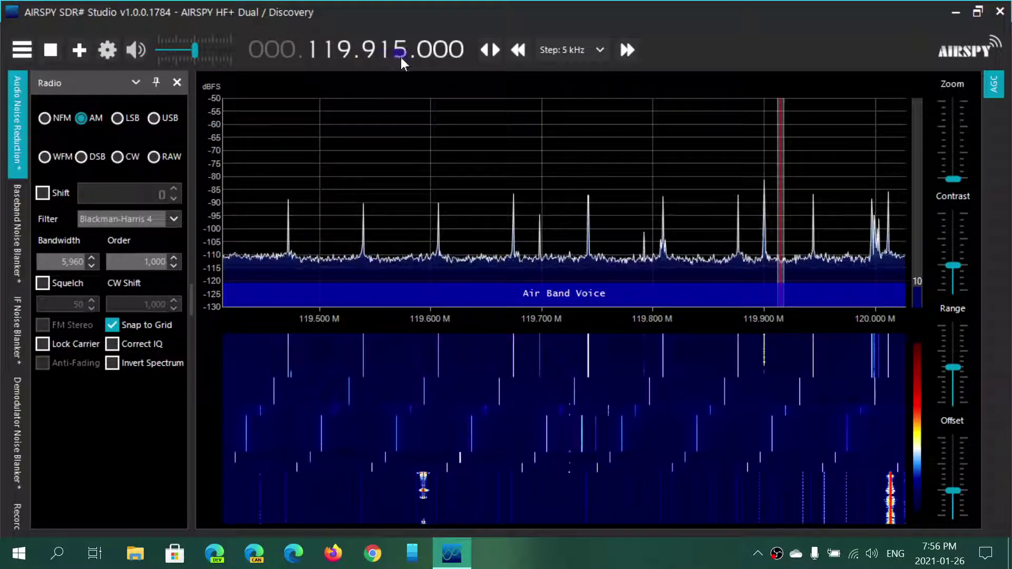
left_click(388, 56)
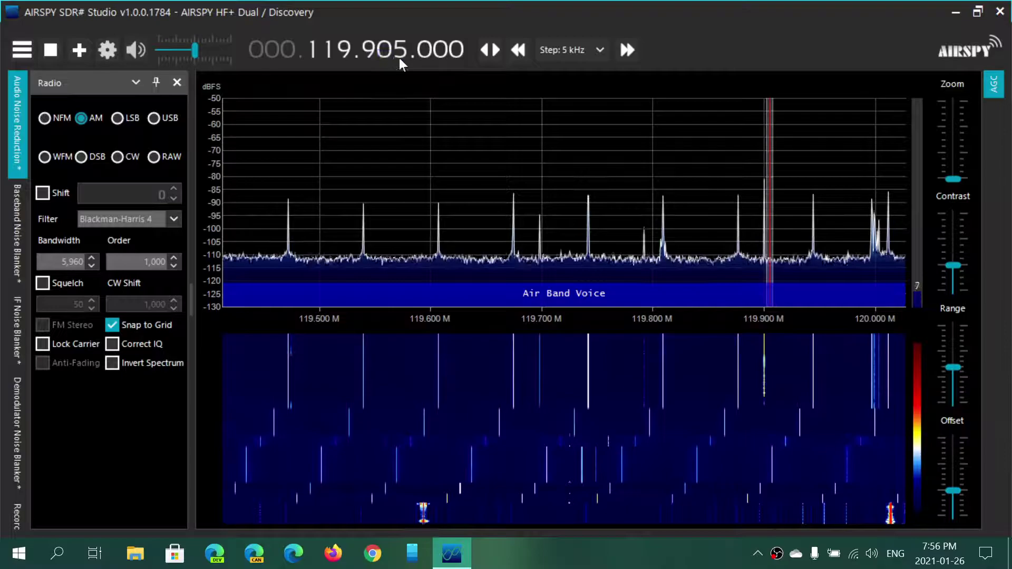
left_click(399, 58)
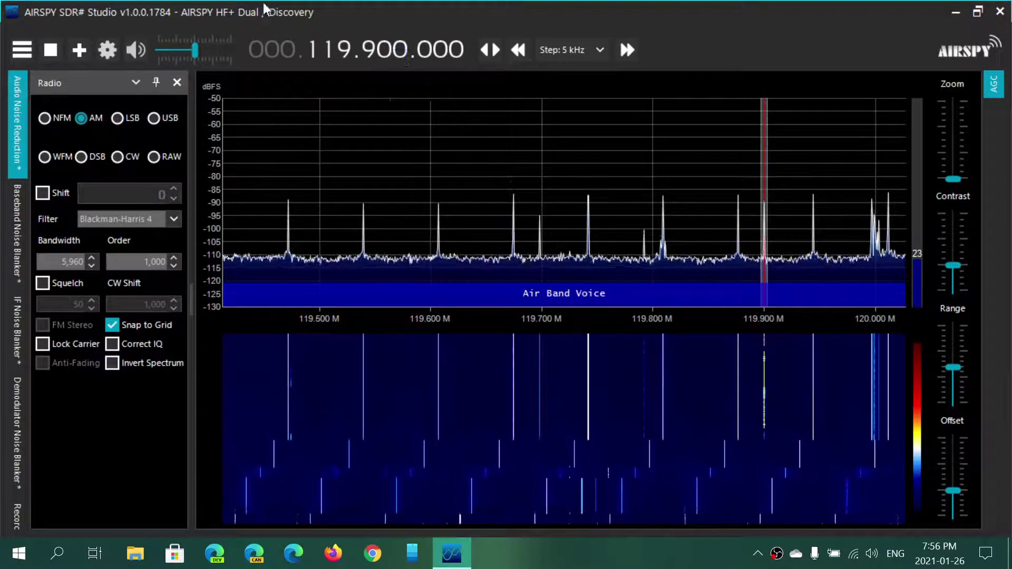
left_click(214, 52)
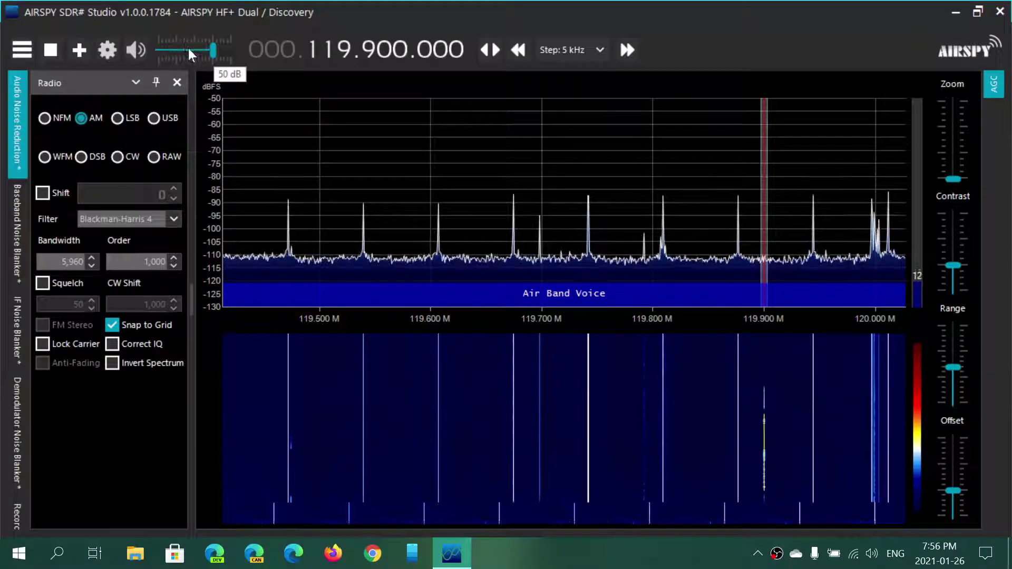
Step: Drop the receiver gain slider to 37 dB on 119.900 MHz
left_click(189, 50)
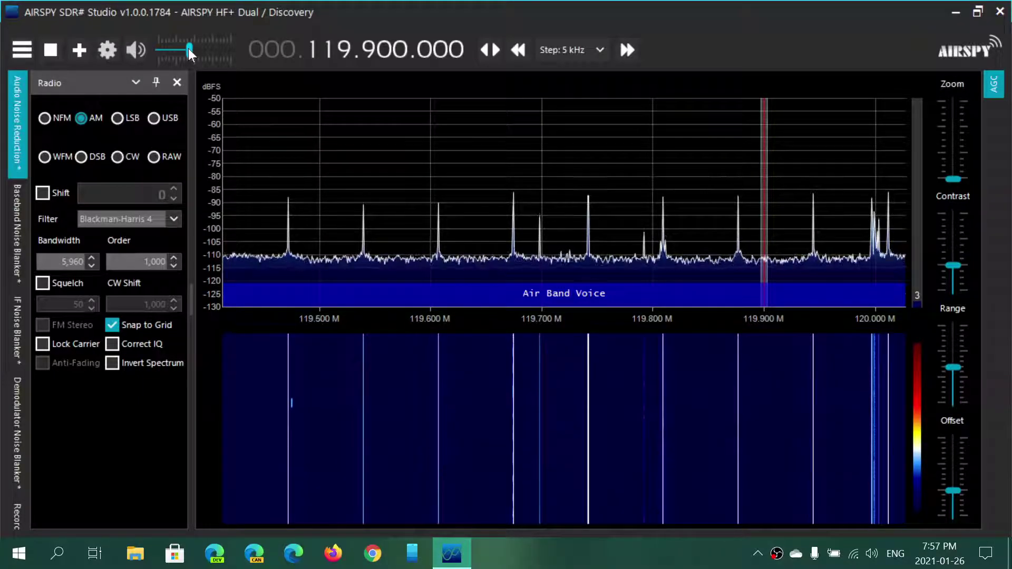
Step: Step the frequency up in 10 MHz increments from 119.900 to 179.900 MHz
left_click(329, 47)
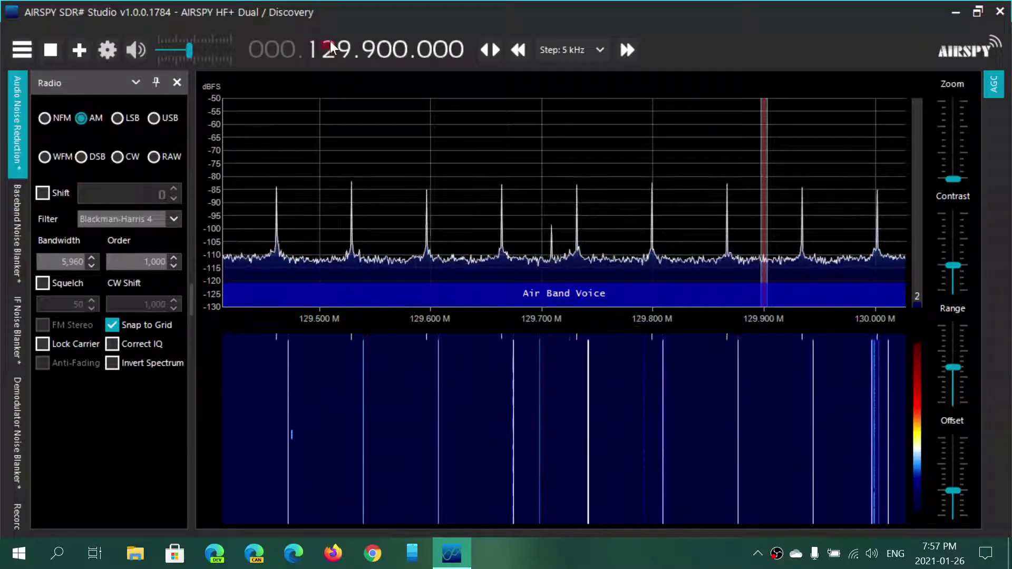
left_click(331, 47)
left_click(330, 47)
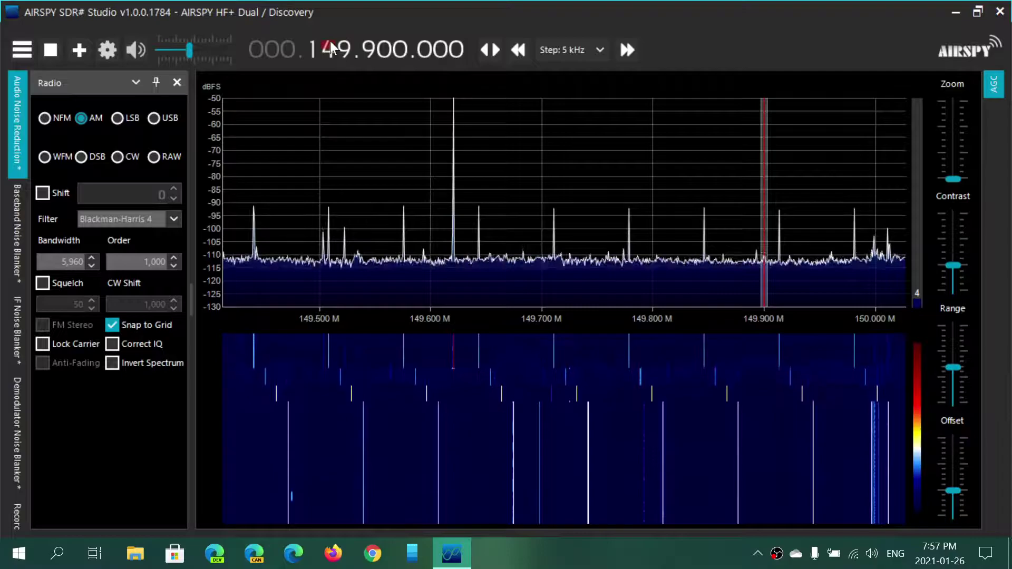
left_click(331, 46)
left_click(330, 47)
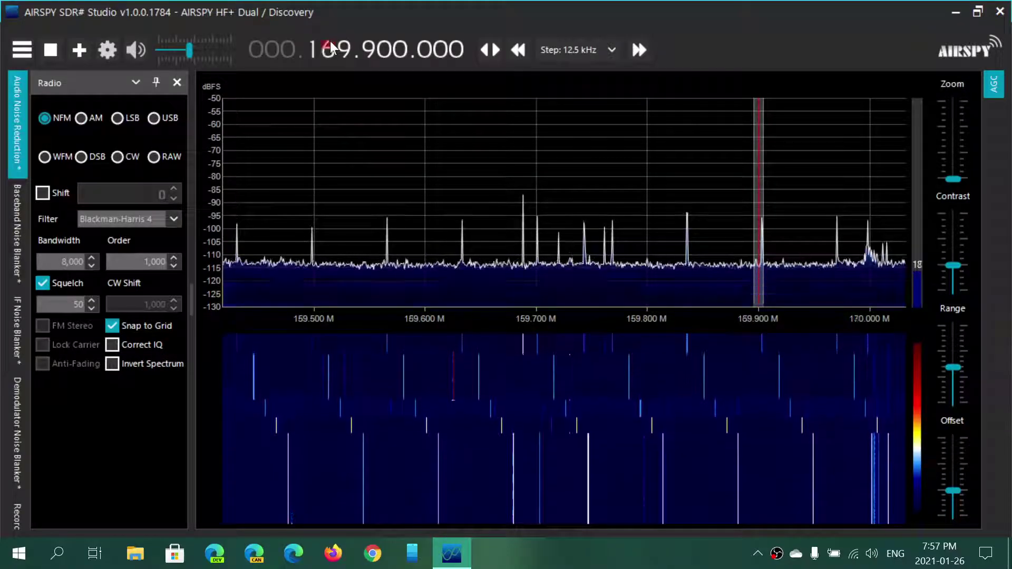
left_click(331, 46)
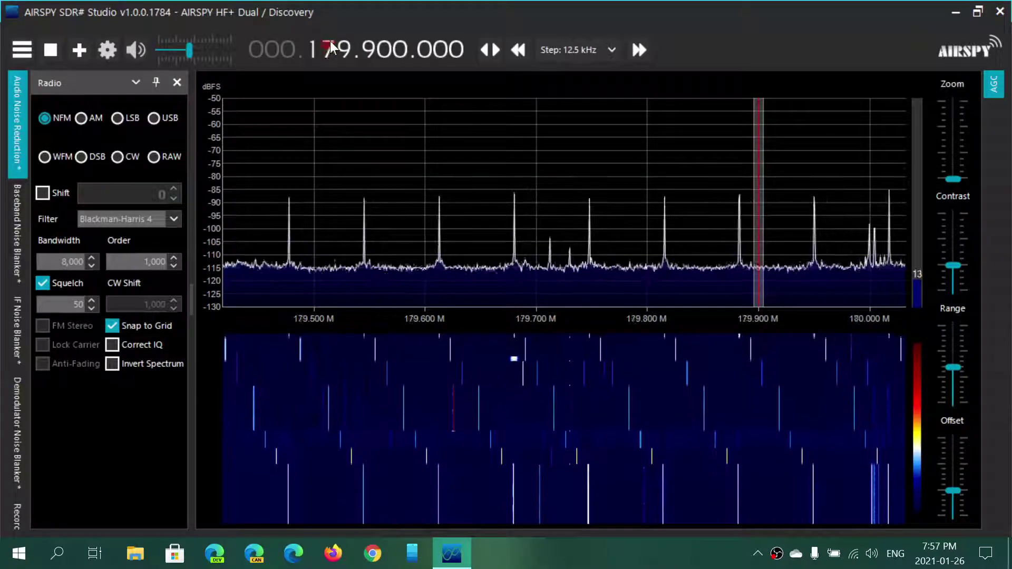
Step: Step back down through 169.9 and 165.9 MHz to settle on 162.400 MHz
left_click(328, 56)
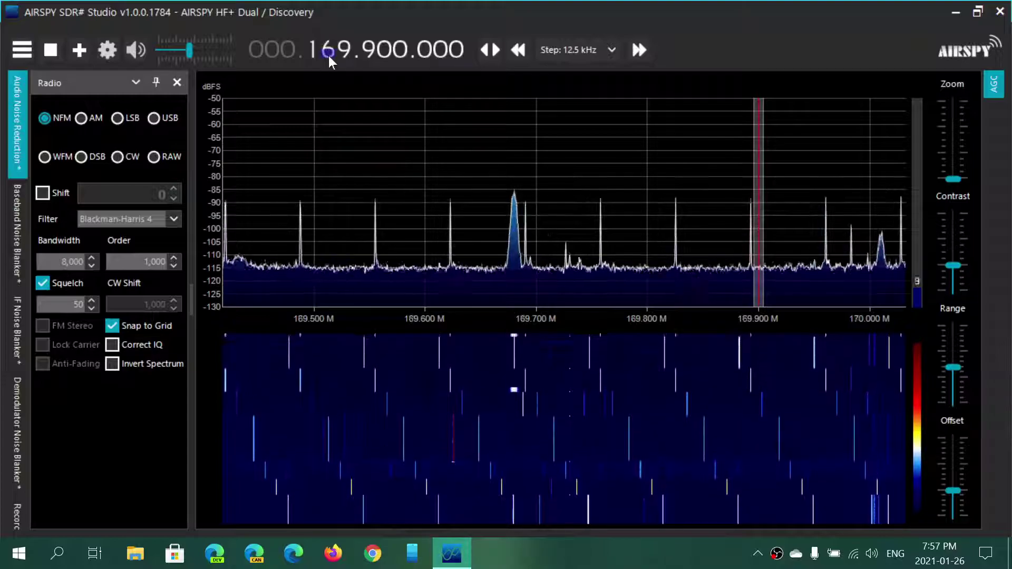
left_click(343, 58)
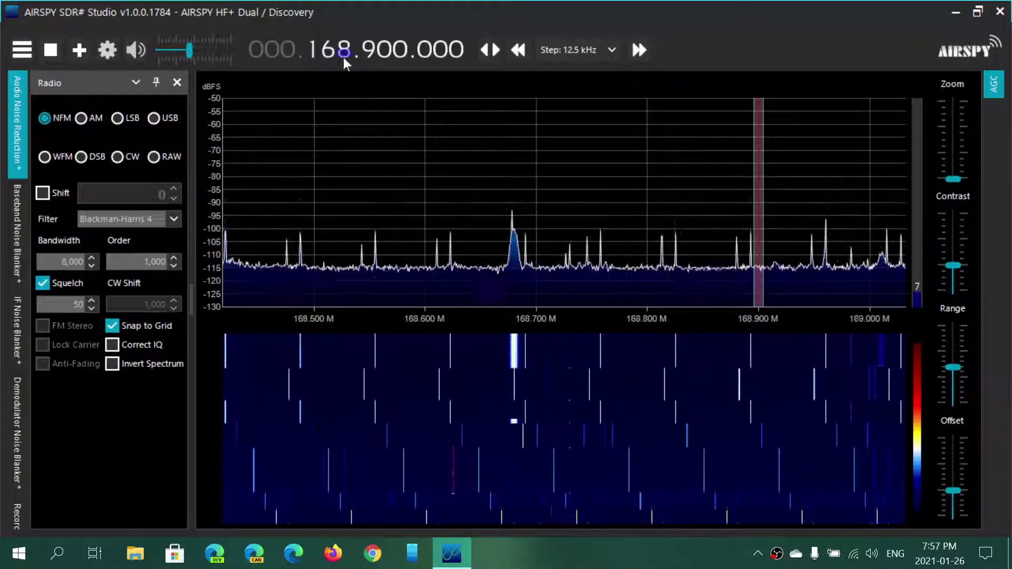
left_click(344, 57)
left_click(343, 58)
left_click(344, 58)
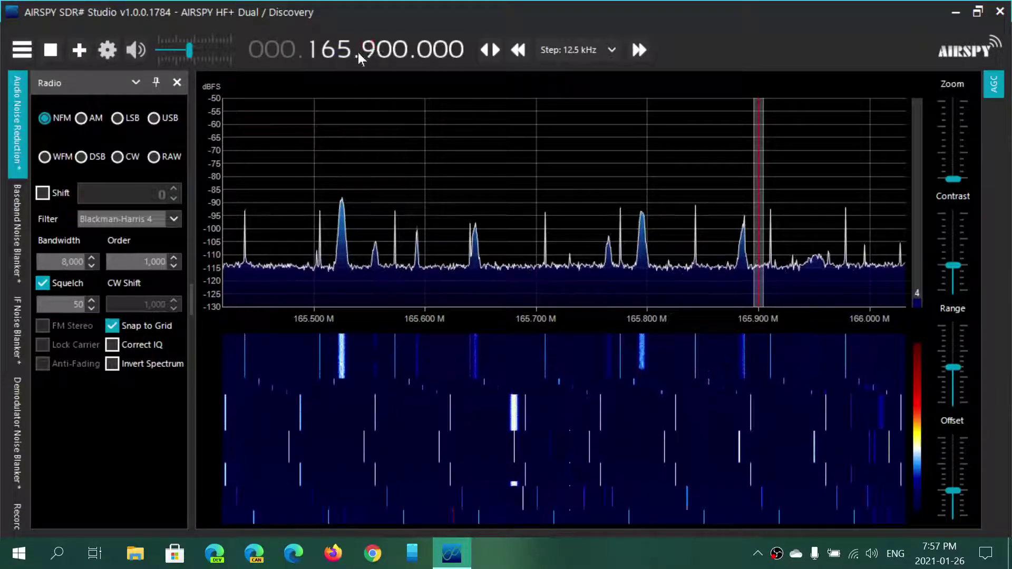
left_click(345, 56)
left_click(345, 56)
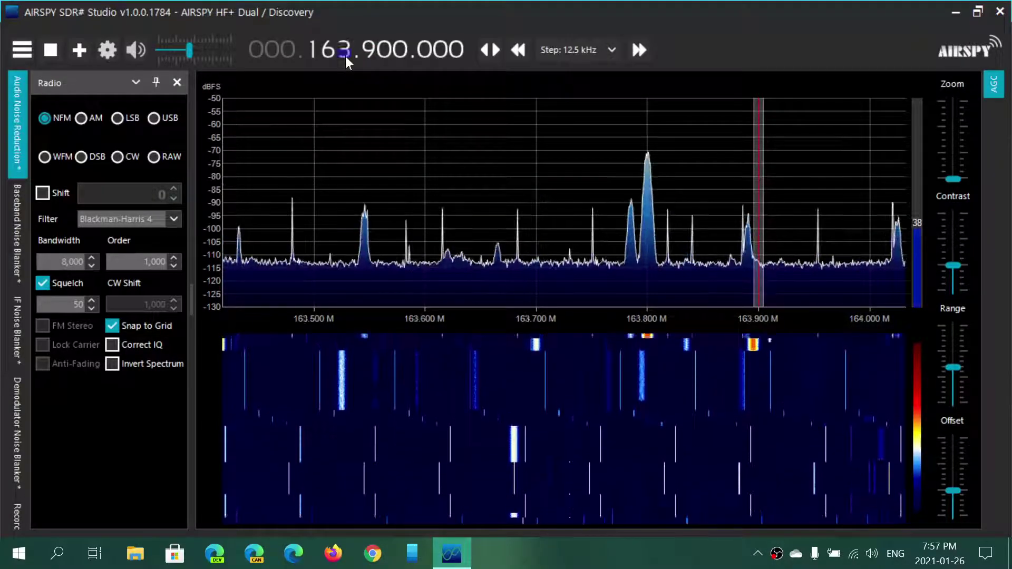
left_click(346, 56)
left_click(371, 58)
left_click(371, 58)
left_click(371, 58)
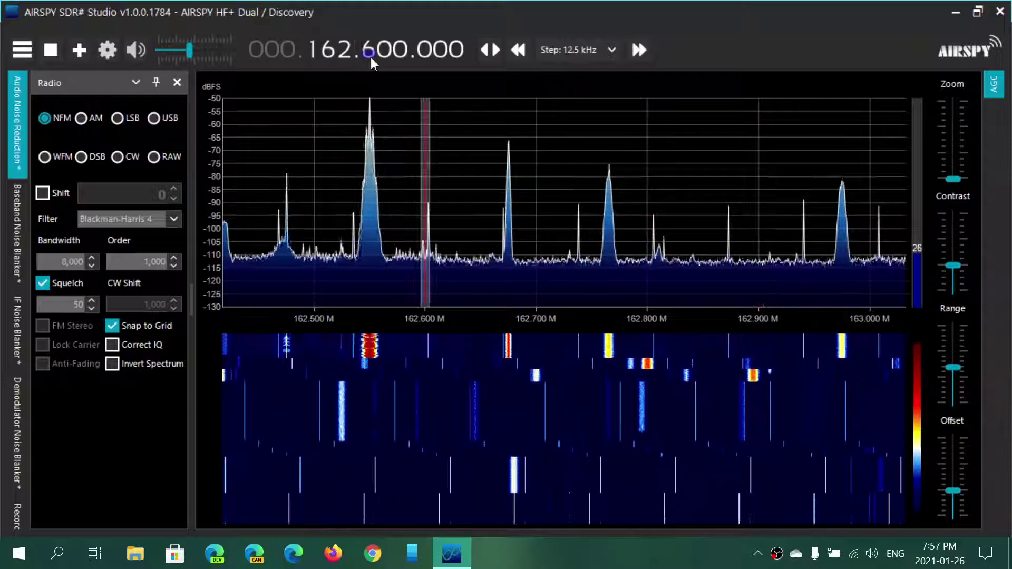
left_click(371, 58)
left_click(371, 58)
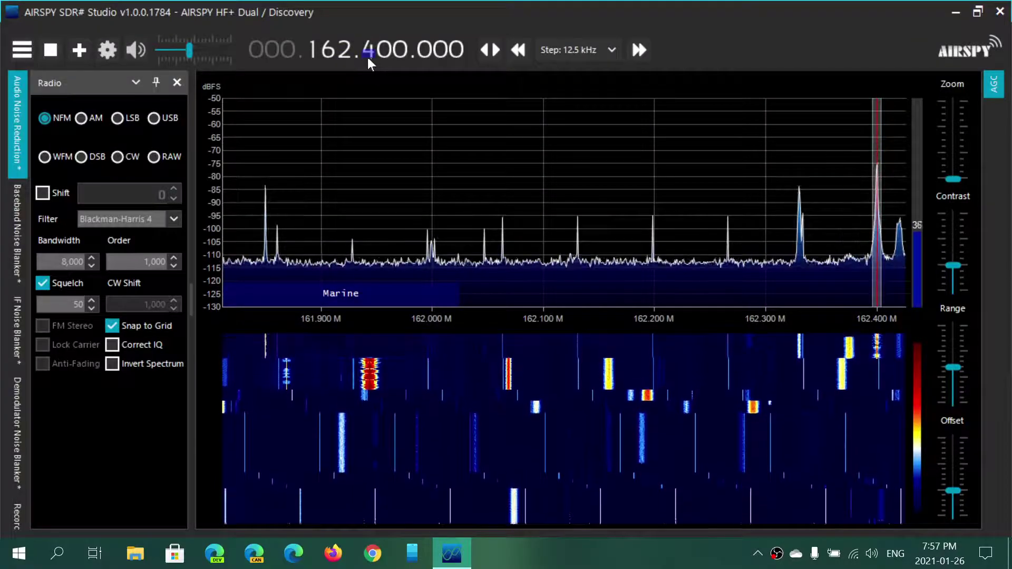
Step: Raise the audio level to 53 dB, then ease it back to about 47 dB
mouse_move(216, 59)
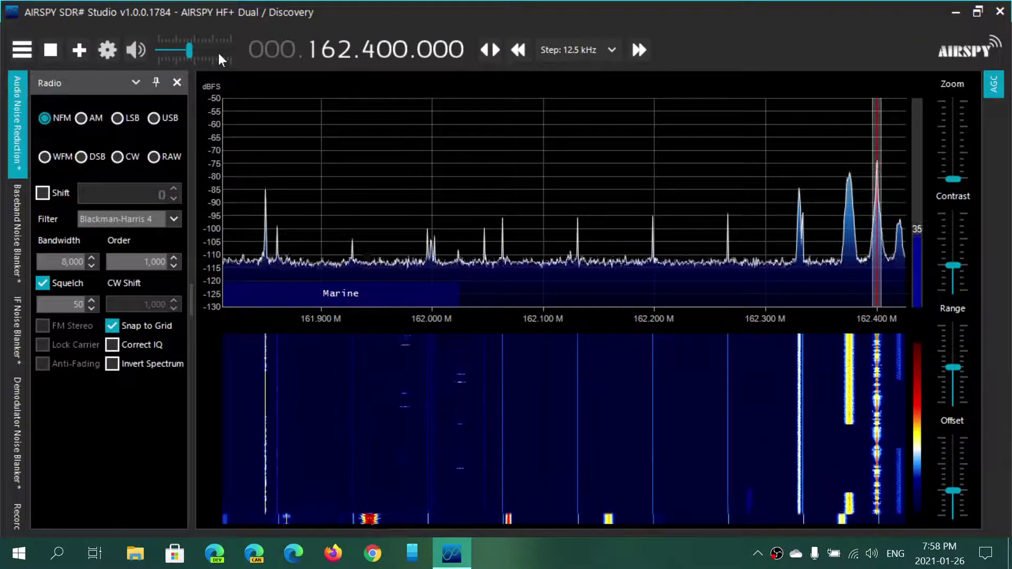
left_click(219, 53)
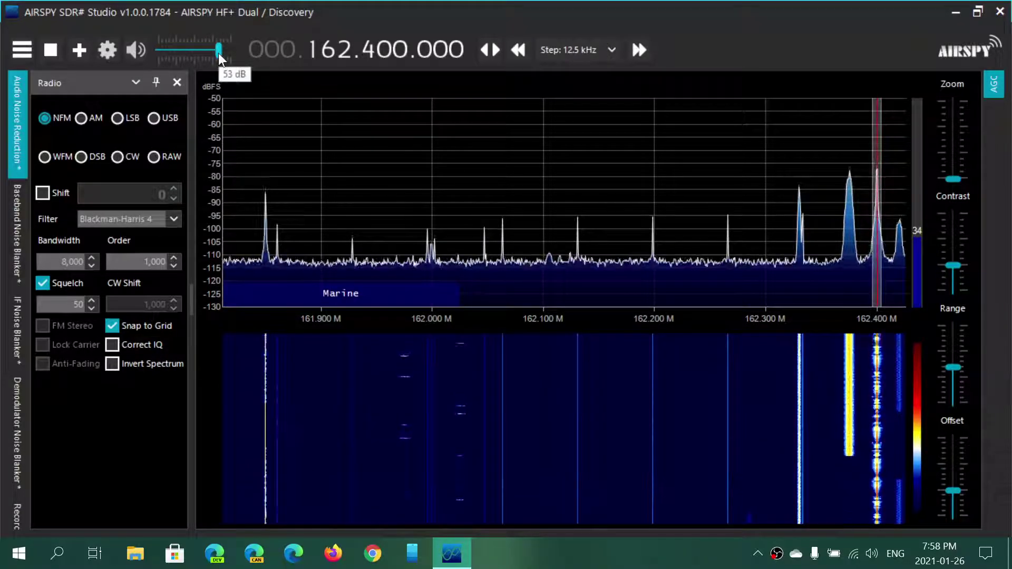
left_click_drag(218, 53, 207, 54)
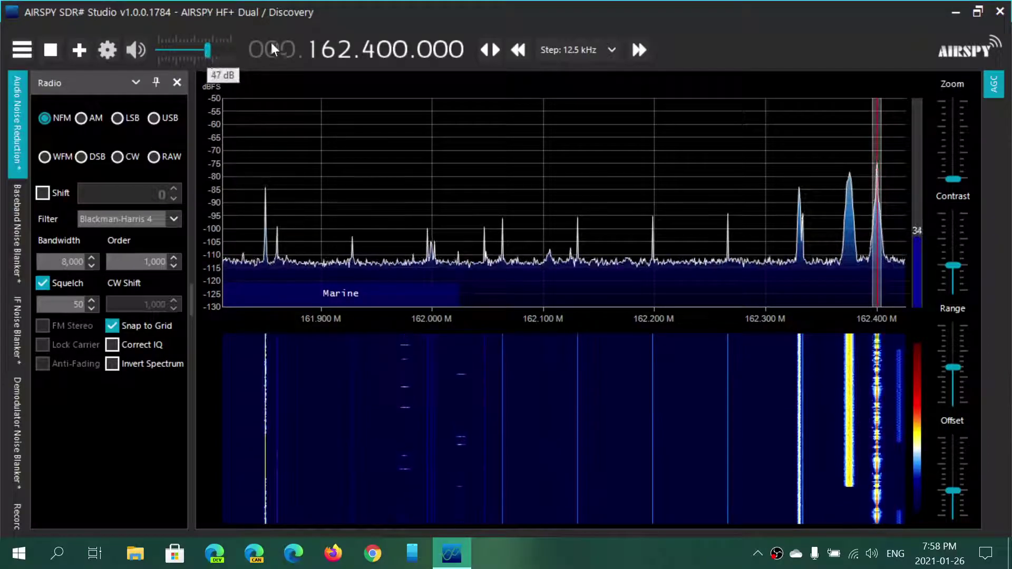
Step: Retune from 162.400 MHz up to 162.475 MHz
scroll(380, 45, "up", 4)
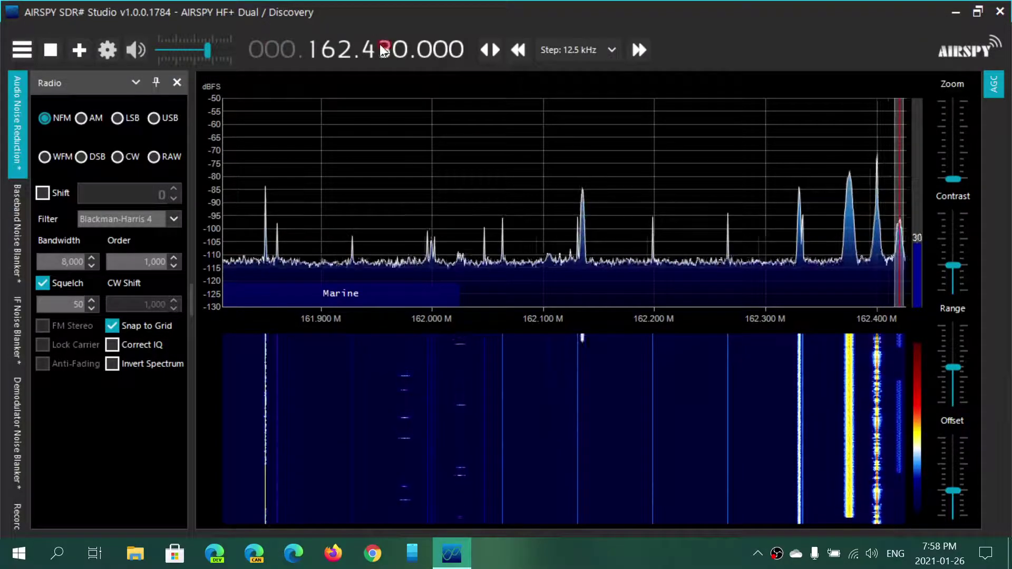
scroll(380, 45, "up", 3)
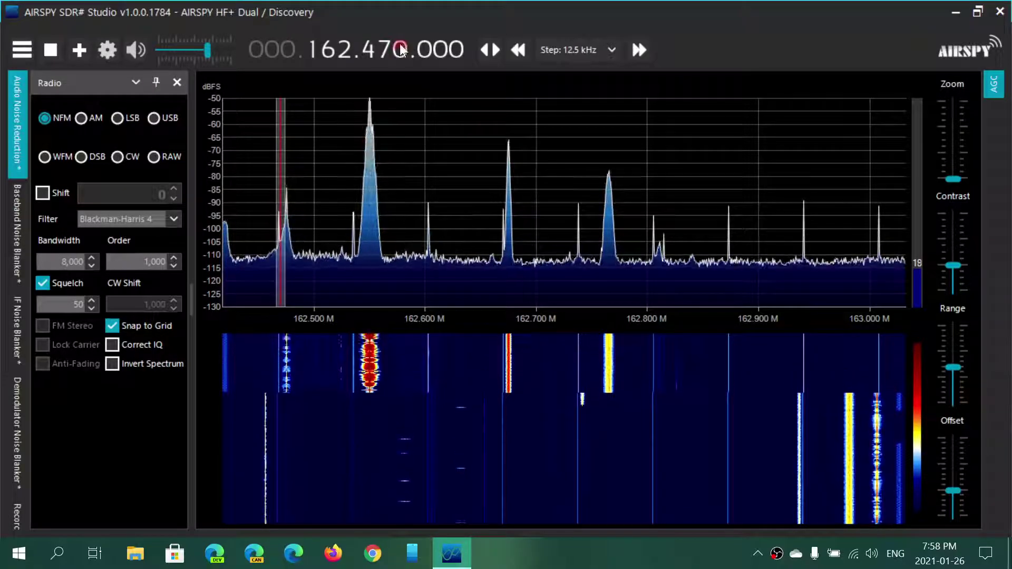
scroll(399, 45, "up", 4)
scroll(399, 43, "up", 1)
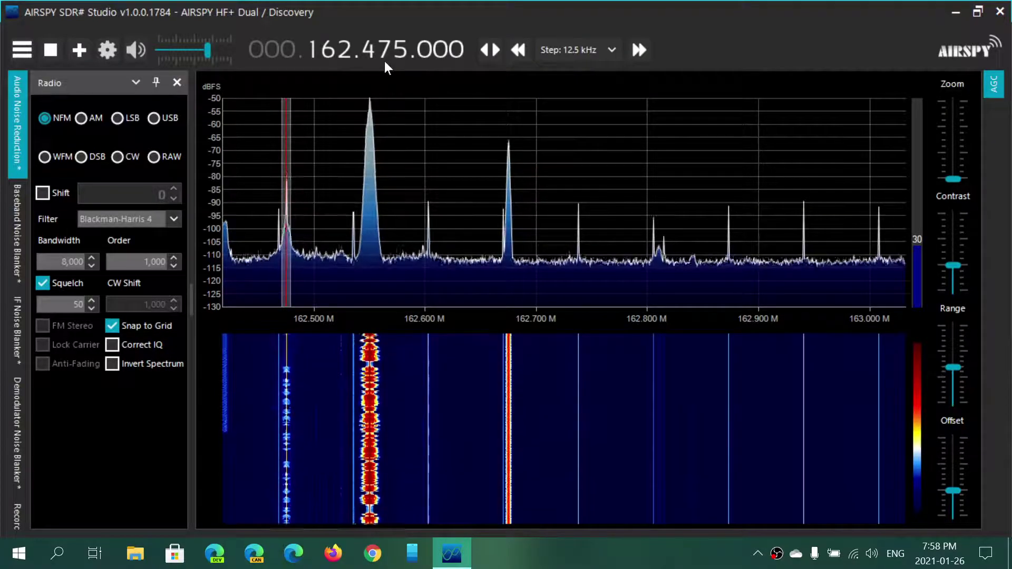
Step: Lower the audio to 41 dB and retune back down to 162.400 MHz
left_click(197, 52)
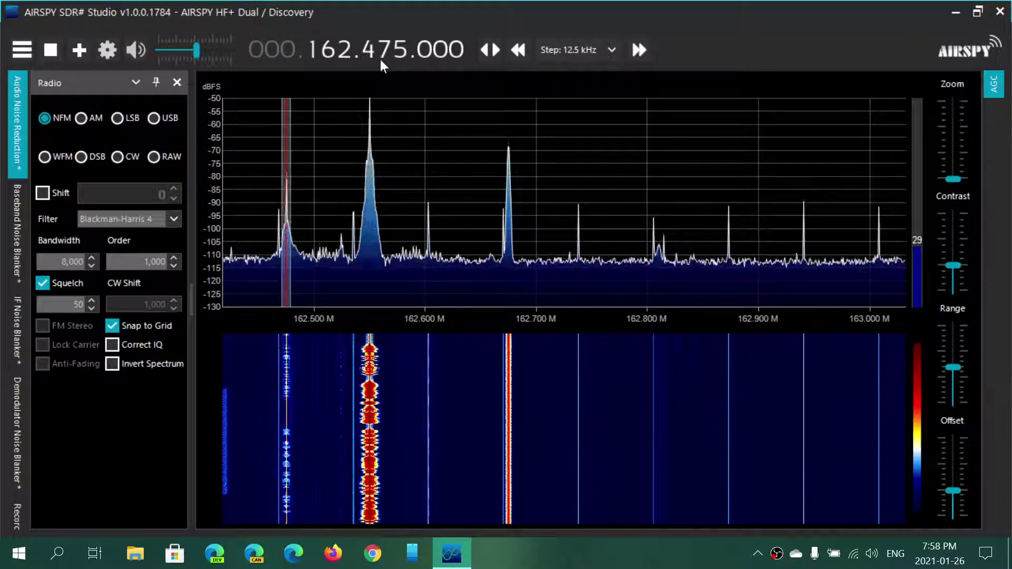
scroll(383, 54, "down", 3)
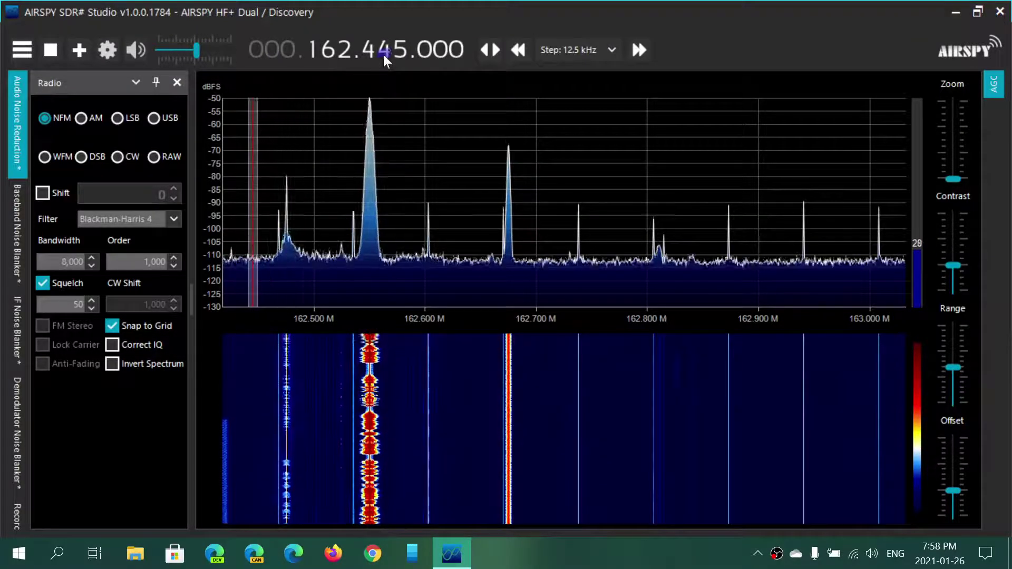
scroll(383, 55, "down", 4)
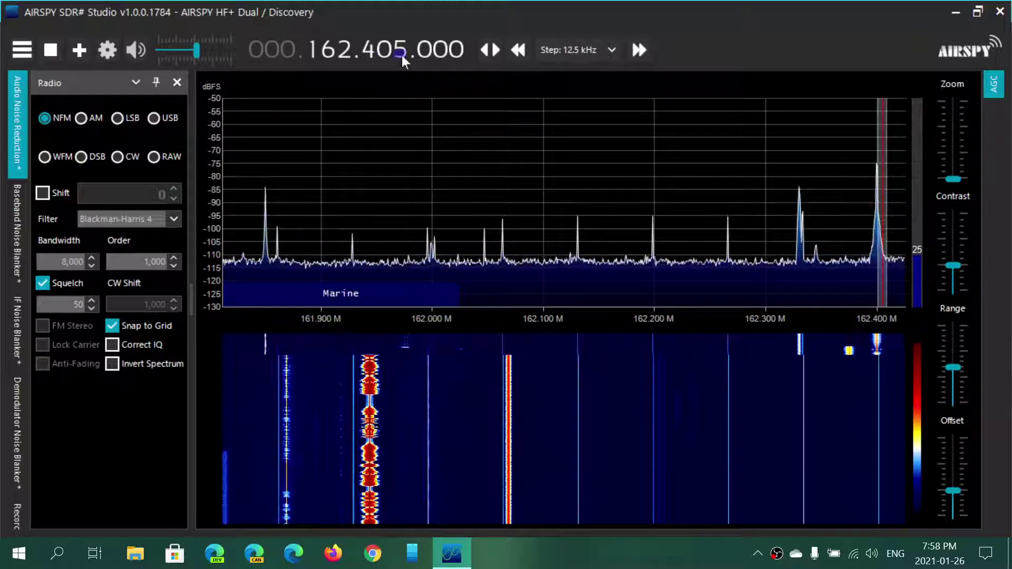
scroll(402, 58, "down", 5)
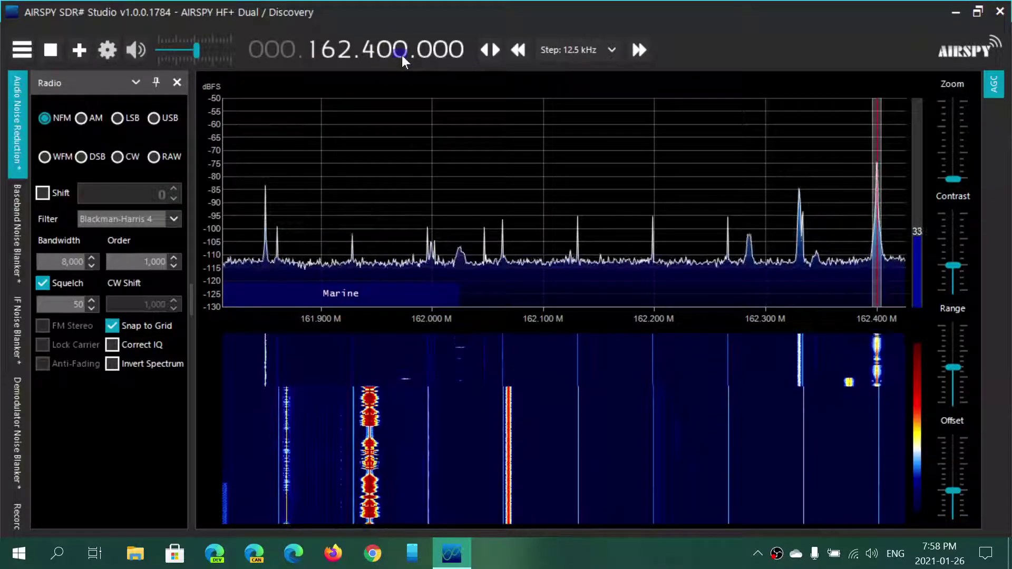